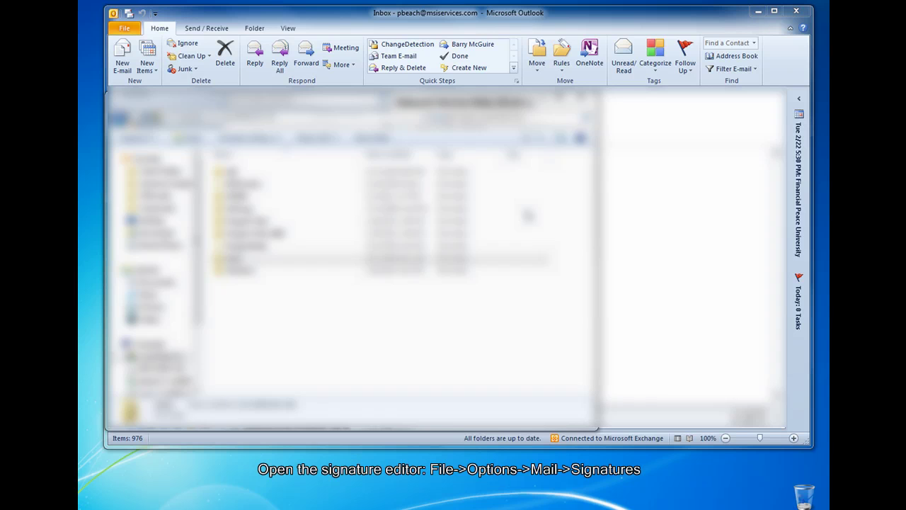
Step: Open the signature editor from the mail options
click(126, 29)
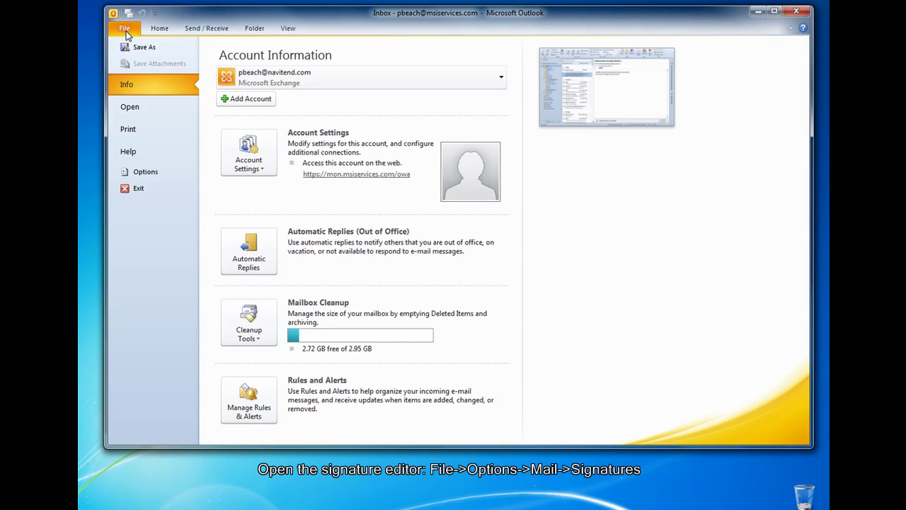
click(129, 174)
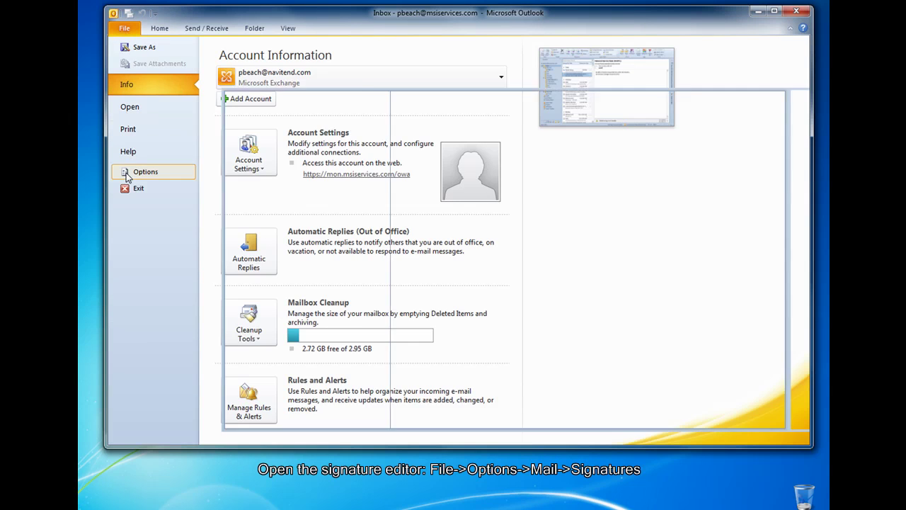
click(264, 28)
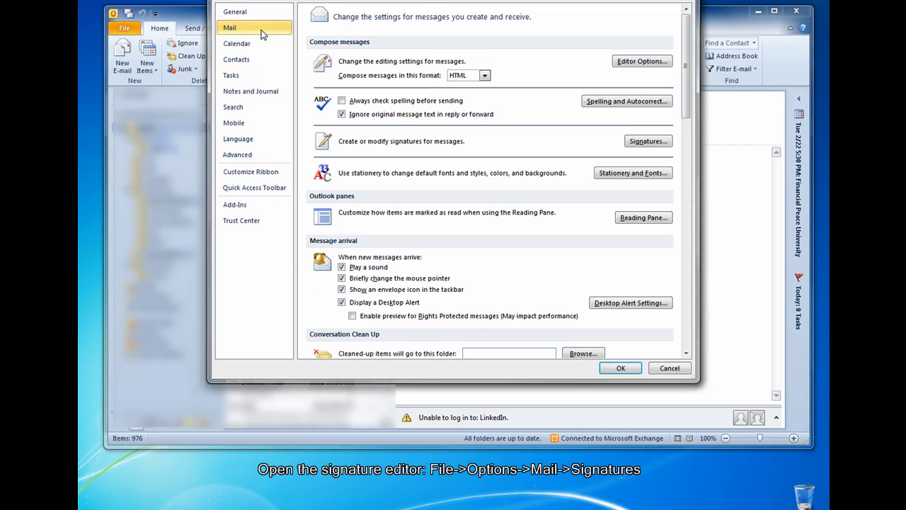
click(663, 142)
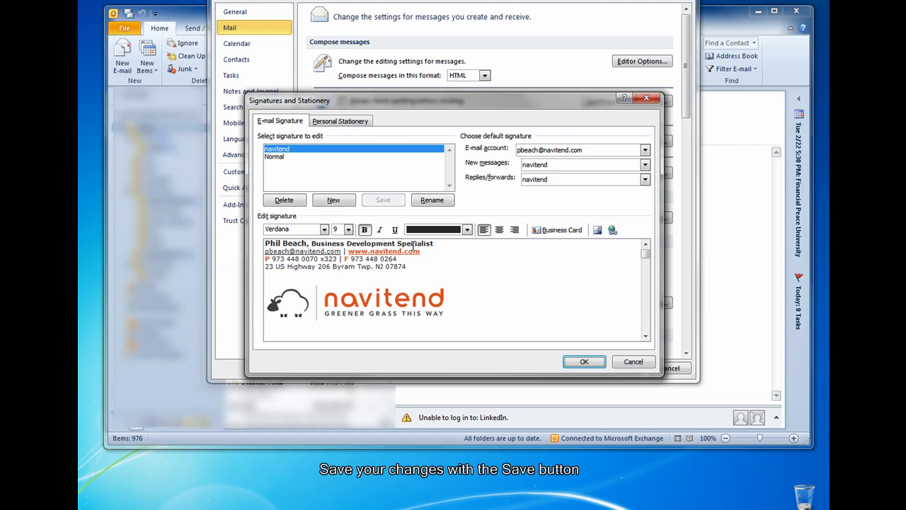
Step: Create a new e-mail signature named "Test Signature"
click(332, 200)
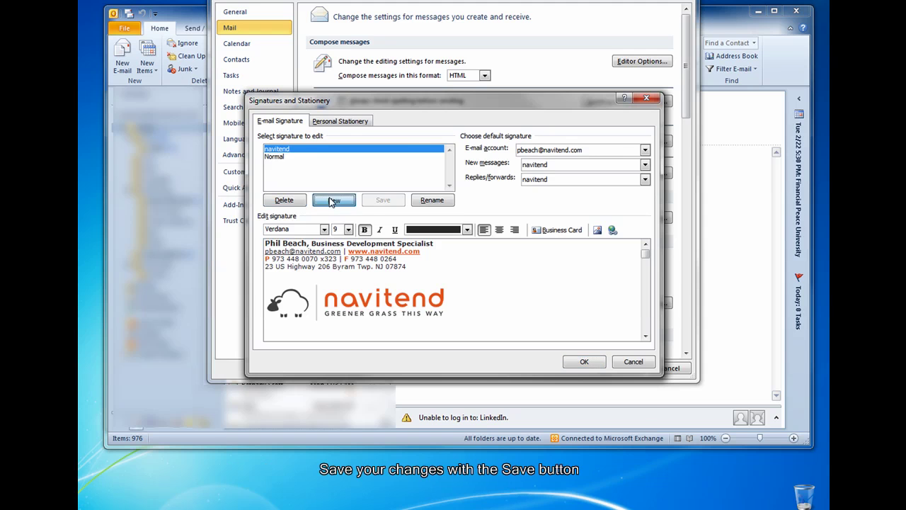
text(T)
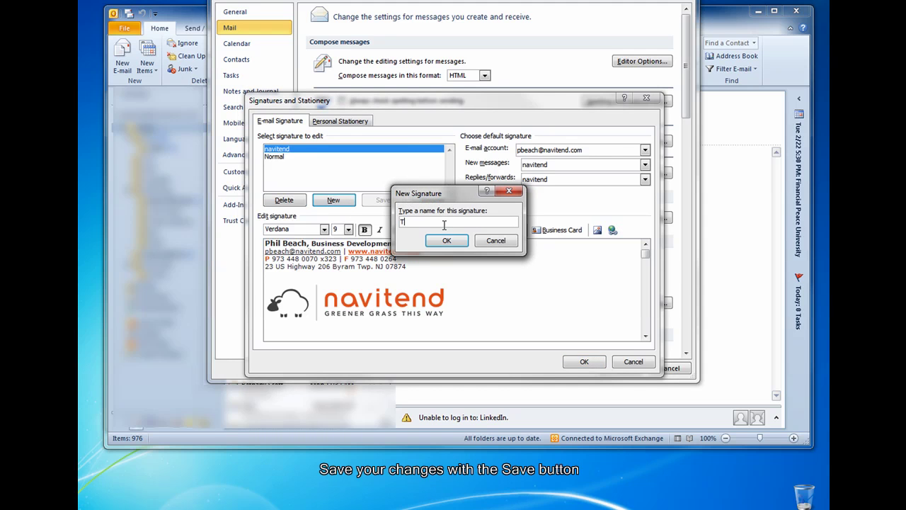
text(est Signature)
click(447, 242)
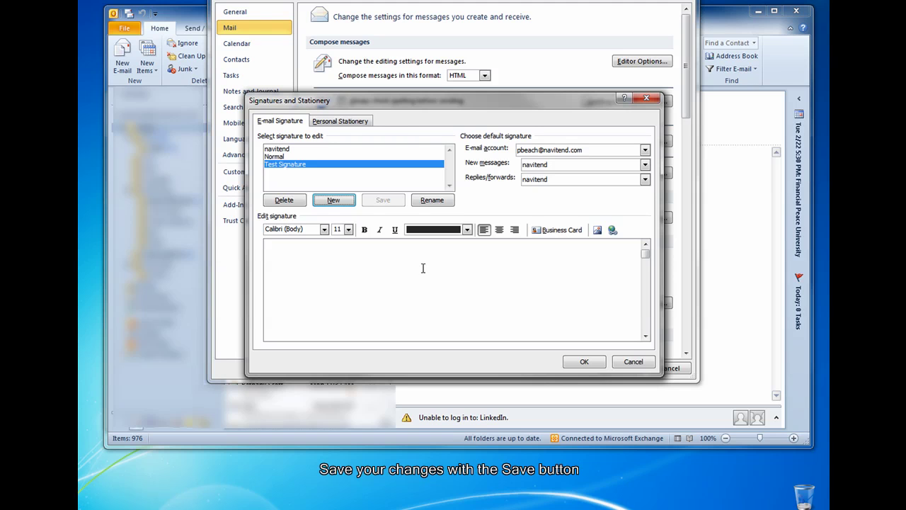
Step: Enter "FirstName LastName : President", "Test Company" and a phone number on separate lines as the signature text, and save it
click(421, 268)
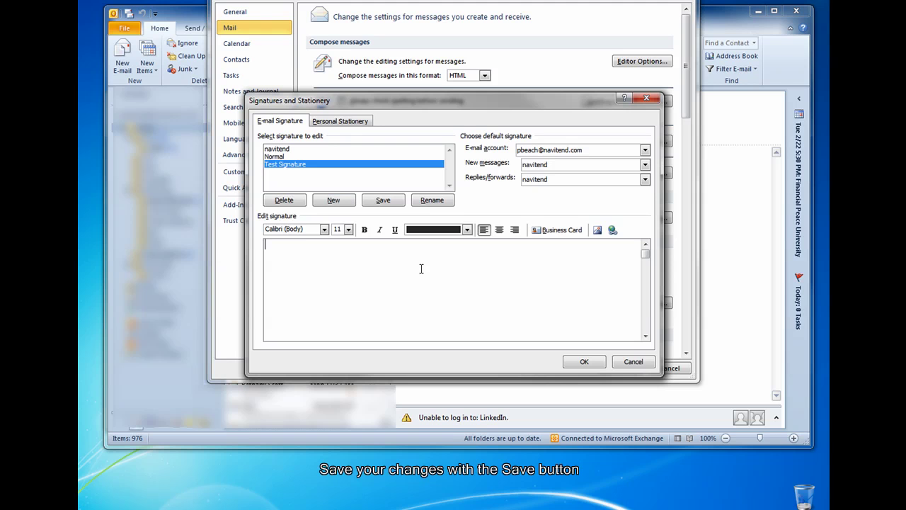
text(FirstName LastName : )
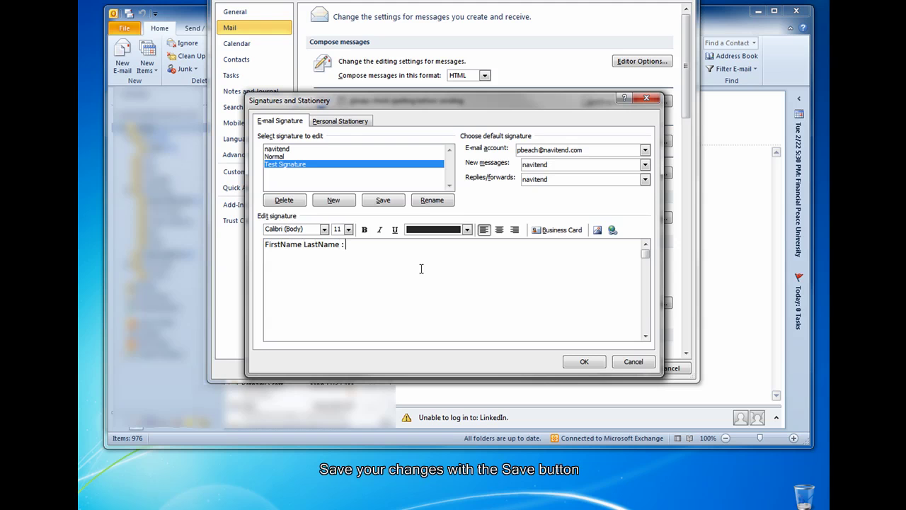
text(President)
text(Test Compan)
text(y)
key(Return)
text(555-555-5555)
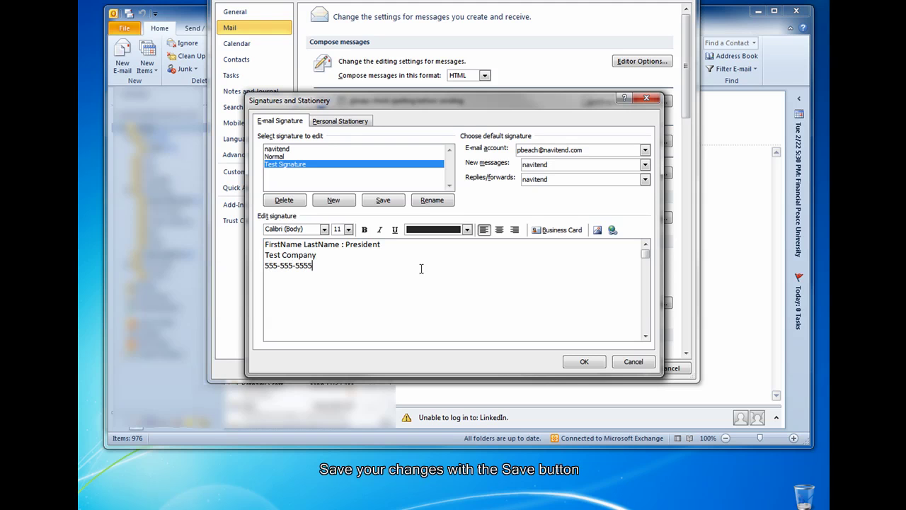
click(386, 203)
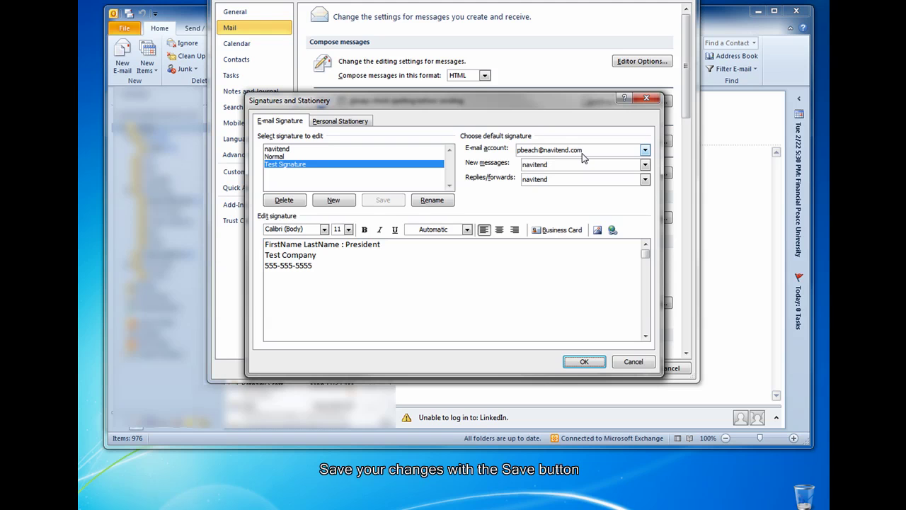
Step: Check which e-mail accounts can be chosen for the default signature settings
click(645, 152)
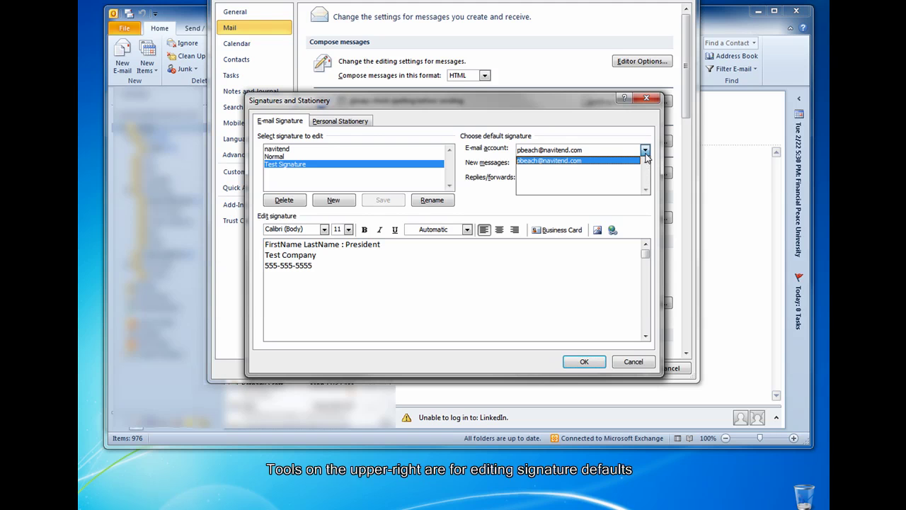
click(645, 153)
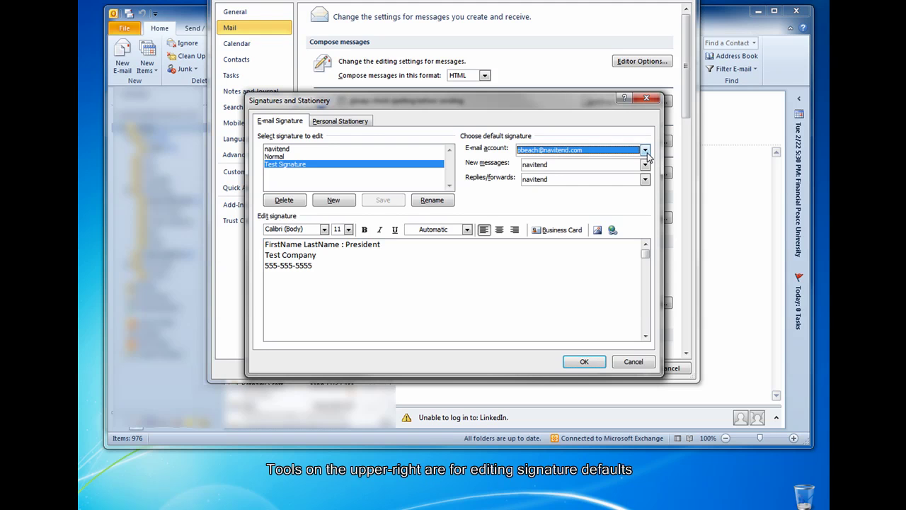
click(644, 153)
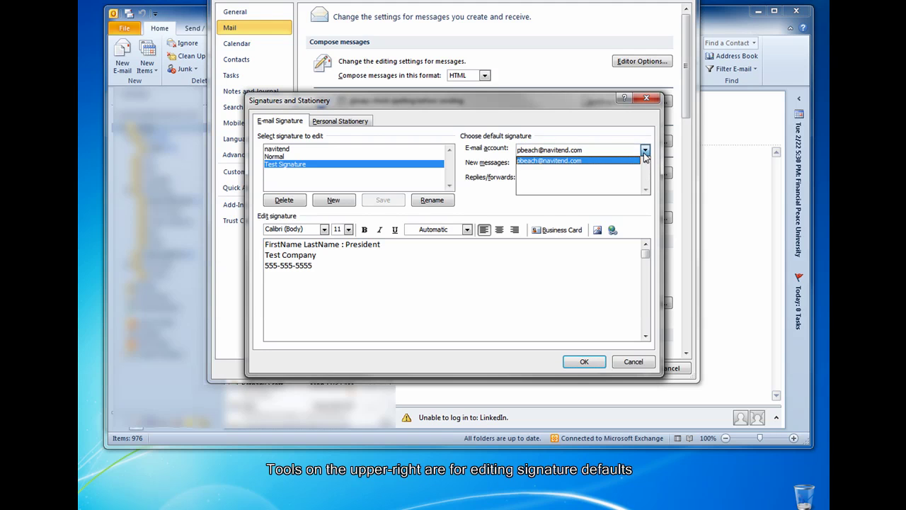
click(606, 162)
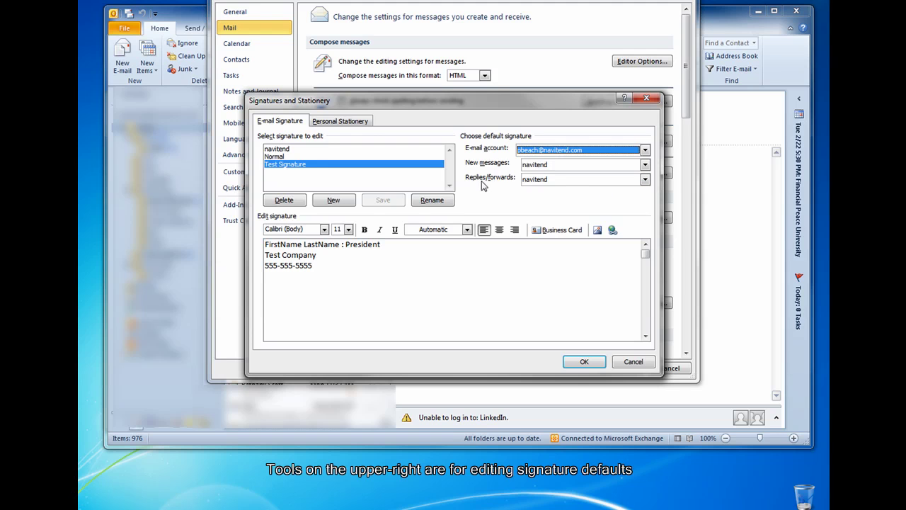
Step: Delete the Test Signature, and close the signature editor and the options without further changes
click(283, 168)
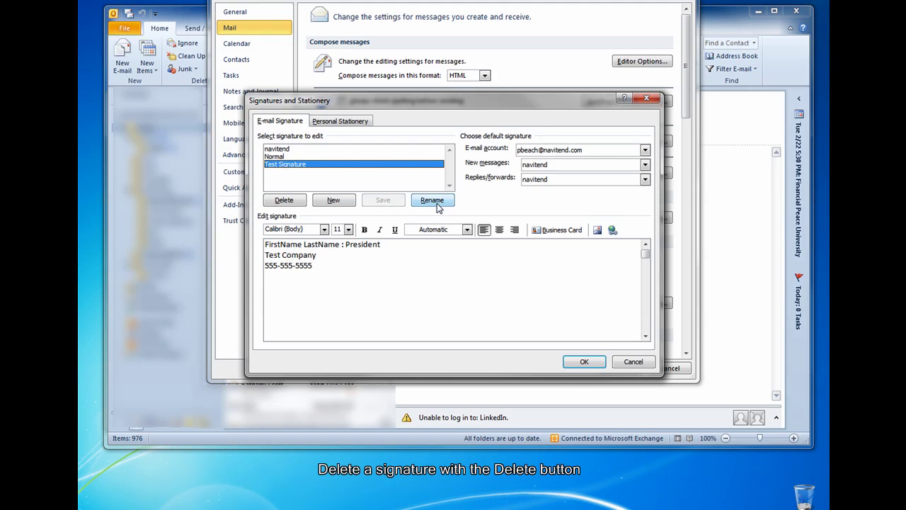
click(298, 202)
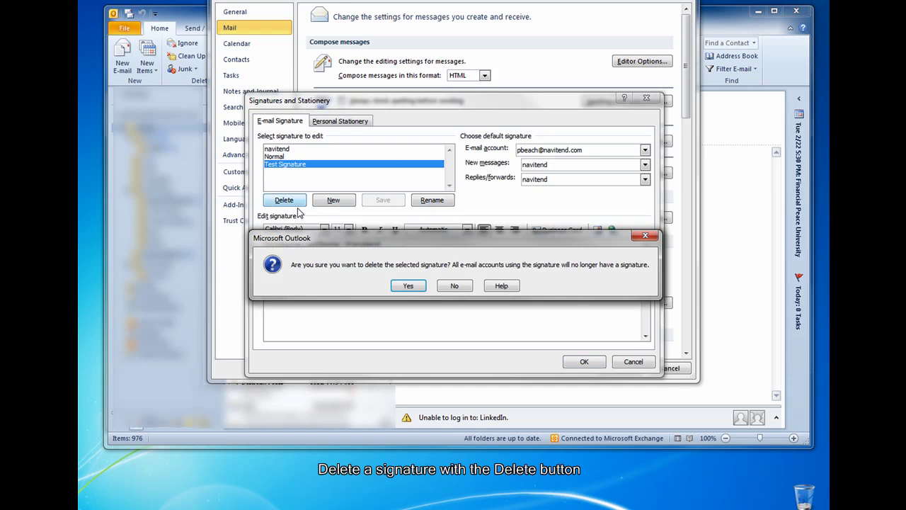
click(404, 286)
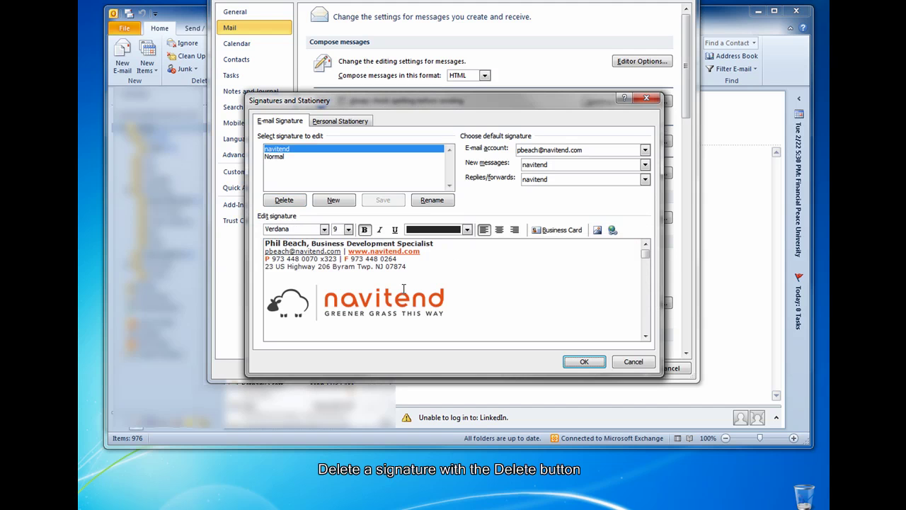
click(641, 362)
click(669, 369)
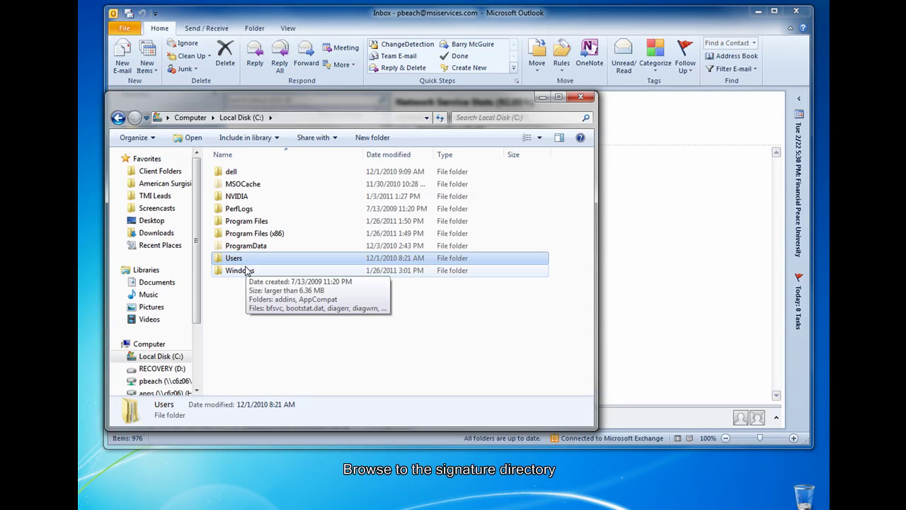
Step: In Windows Explorer, open the AppData\Roaming\Microsoft\Signatures folder inside the current user's profile on drive C
double_click(249, 258)
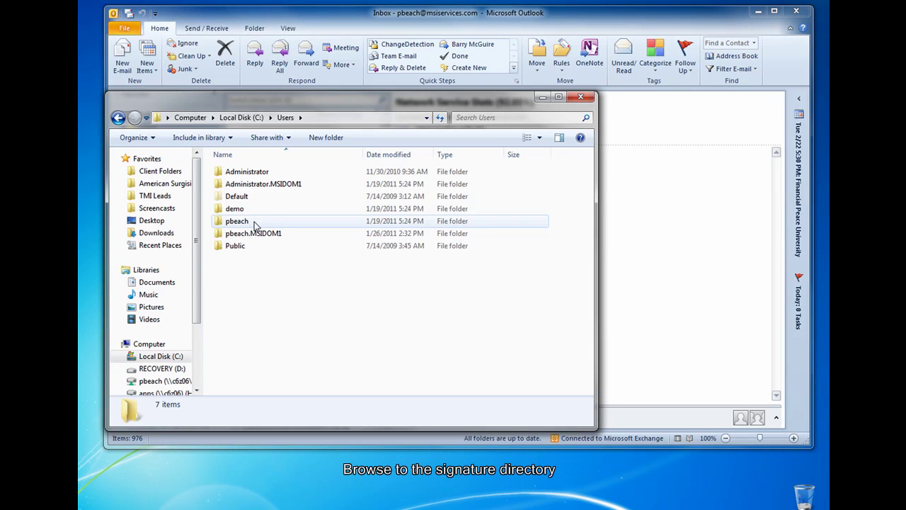
double_click(256, 234)
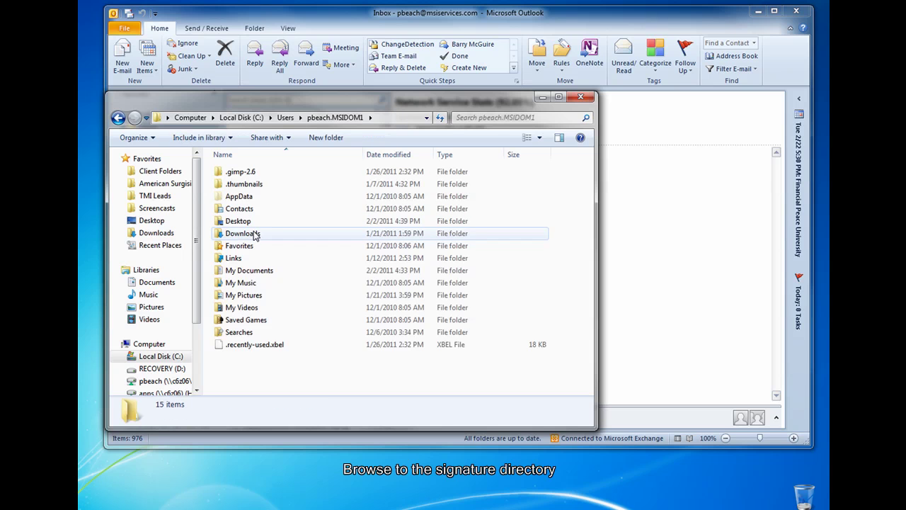
double_click(253, 197)
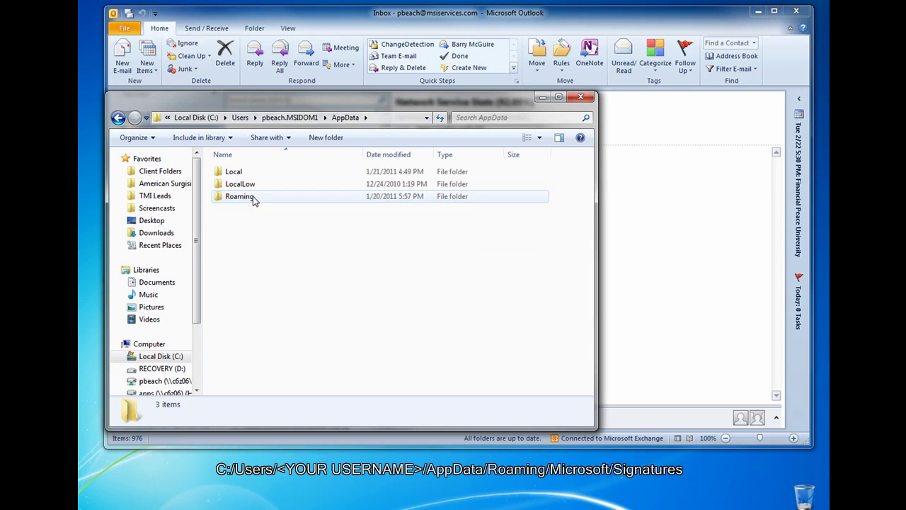
double_click(268, 201)
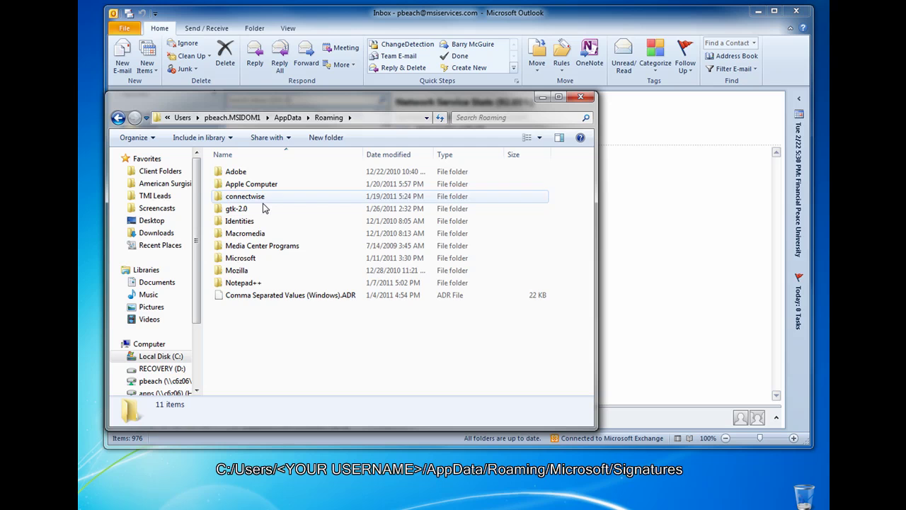
double_click(267, 261)
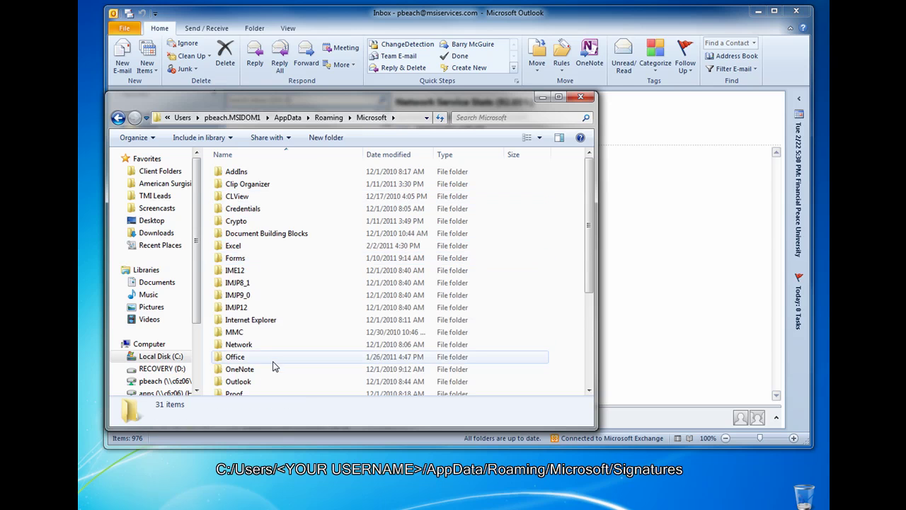
scroll(274, 365, down, 3)
double_click(273, 342)
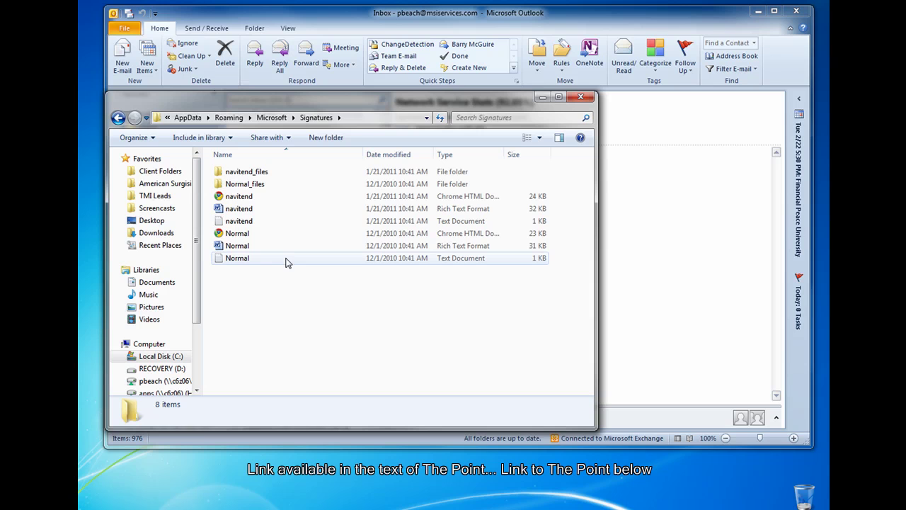
Step: Compress the navitend HTML document and the navitend_files folder into one zipped folder, accepting the suggested name
click(269, 200)
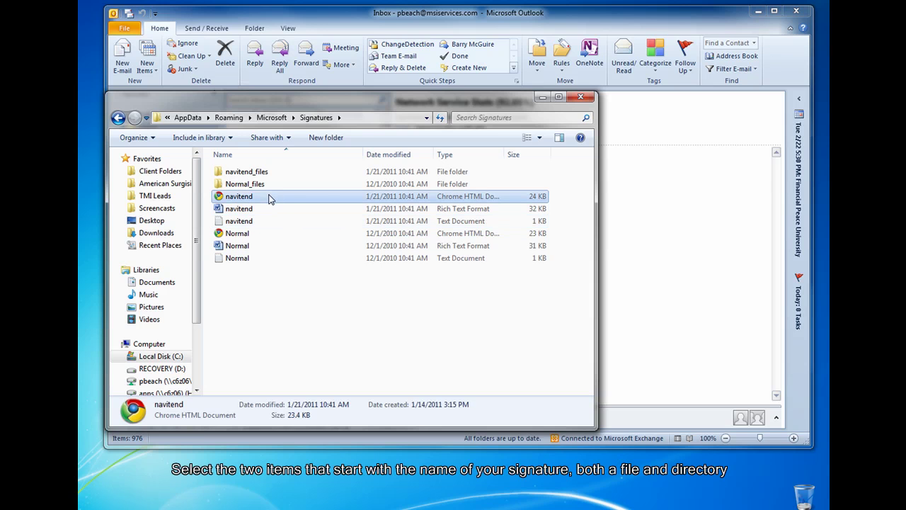
ctrl+click(273, 175)
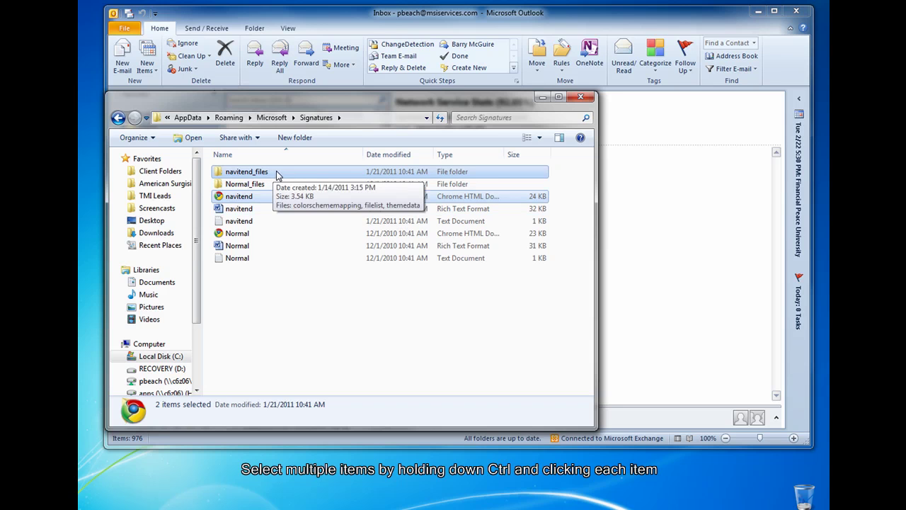
click(258, 198)
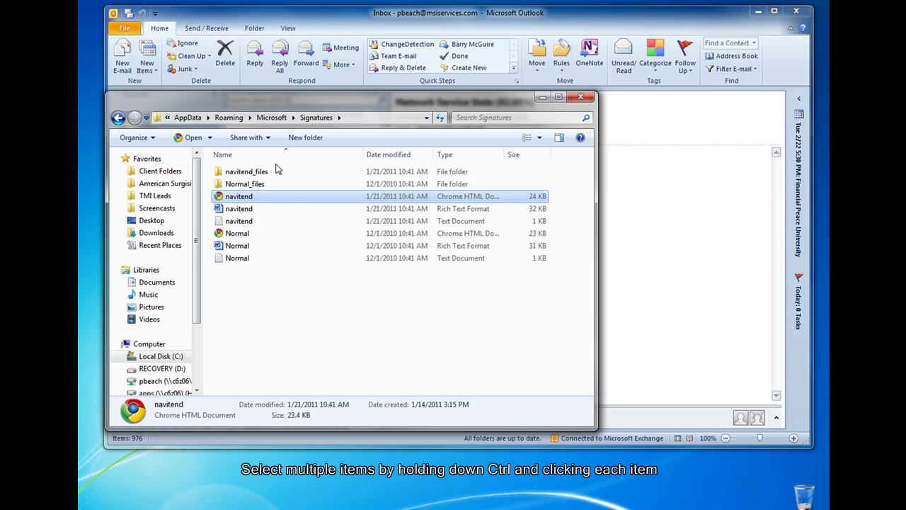
ctrl+click(266, 173)
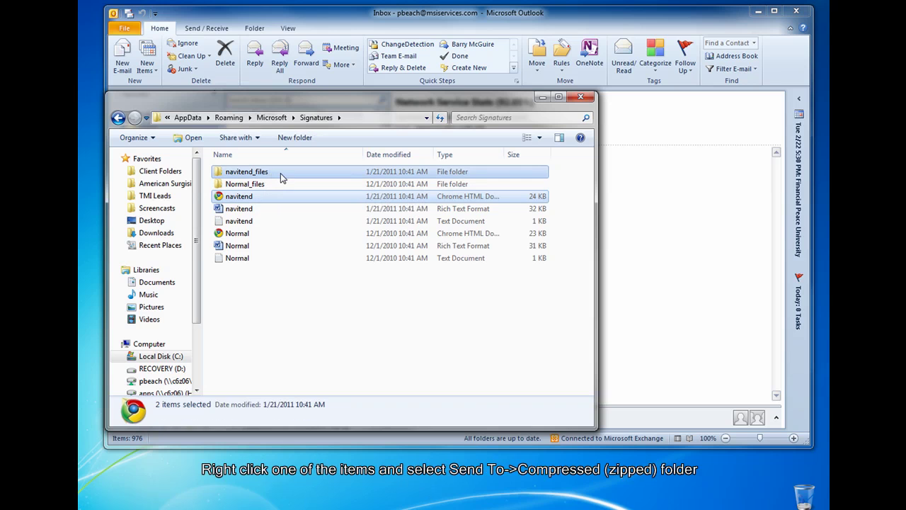
right_click(281, 177)
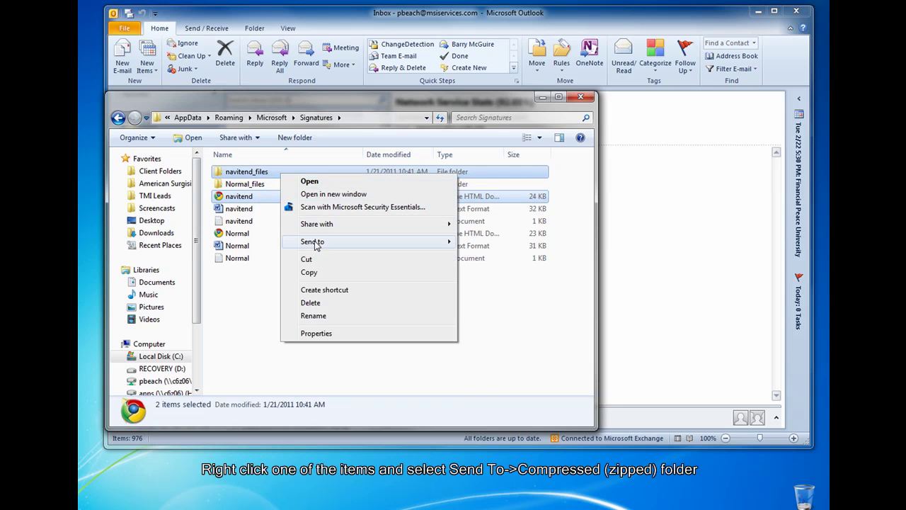
mouse_move(320, 242)
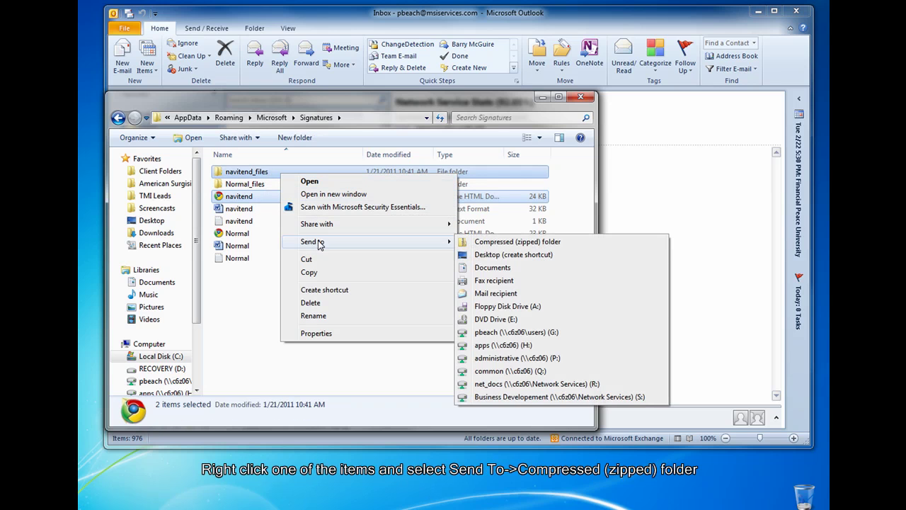
click(510, 243)
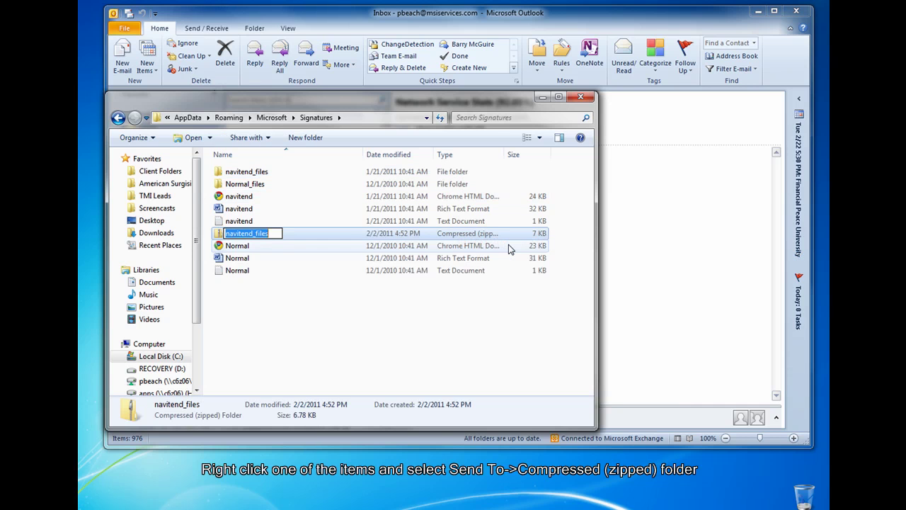
key(Return)
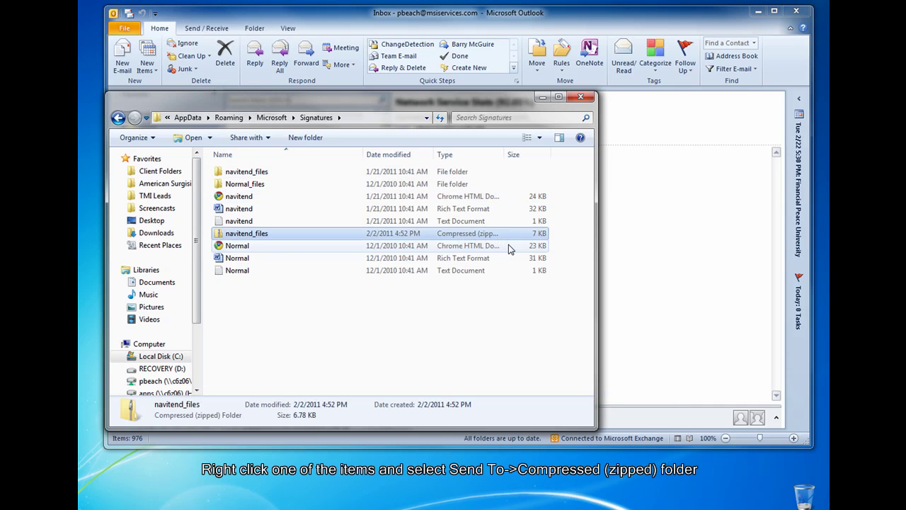
right_click(258, 240)
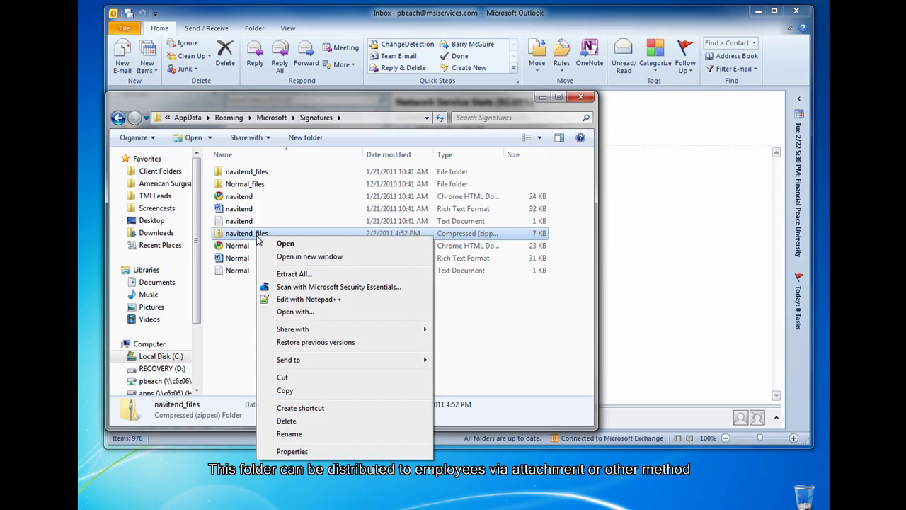
click(276, 276)
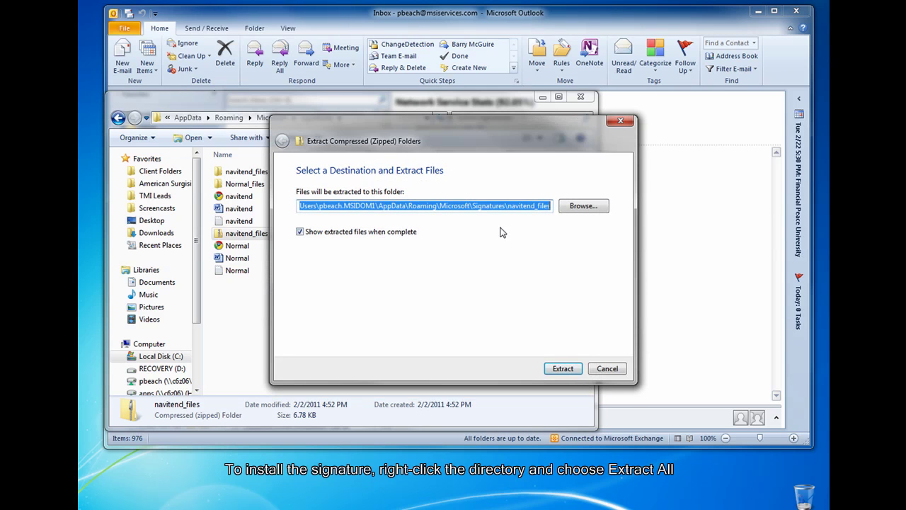
click(584, 206)
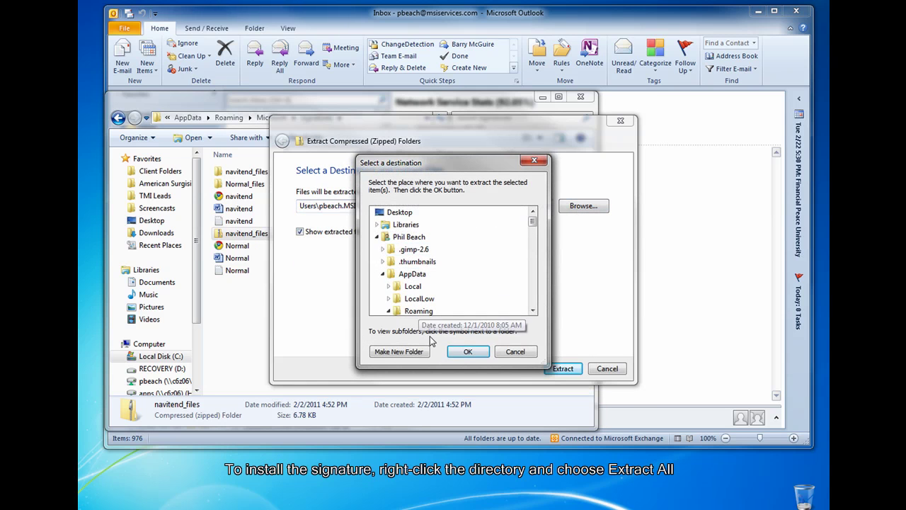
click(526, 354)
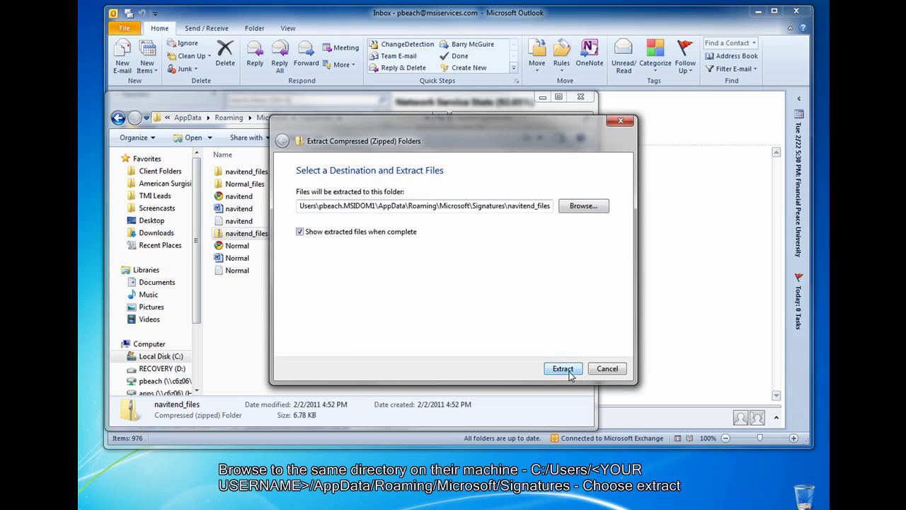
click(612, 372)
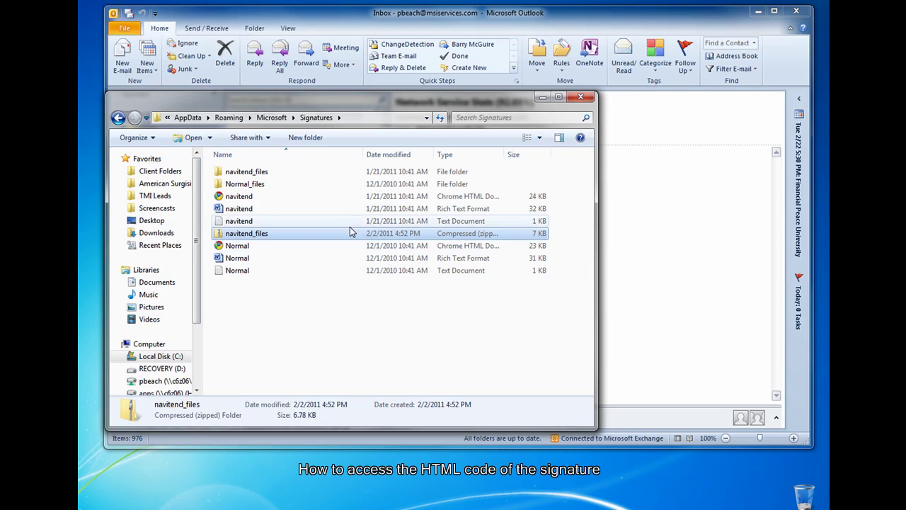
Step: Select the navitend HTML document in the Signatures folder
click(271, 202)
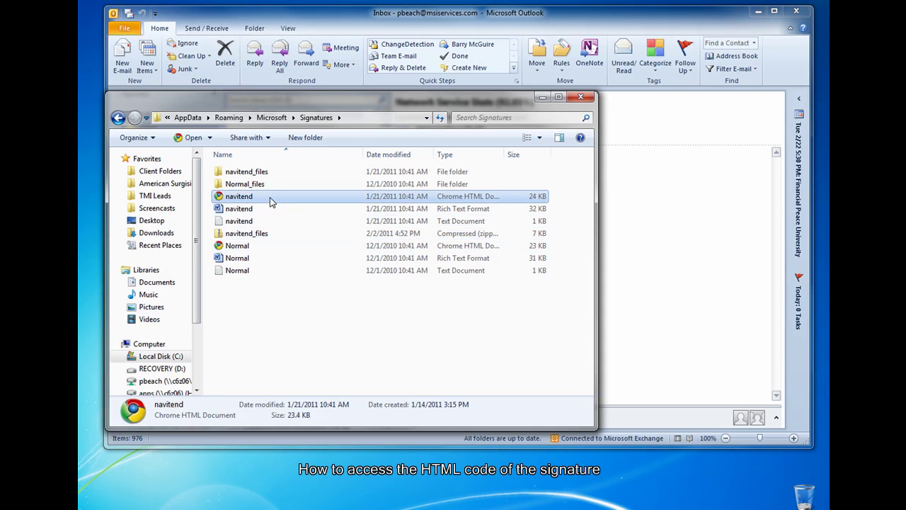